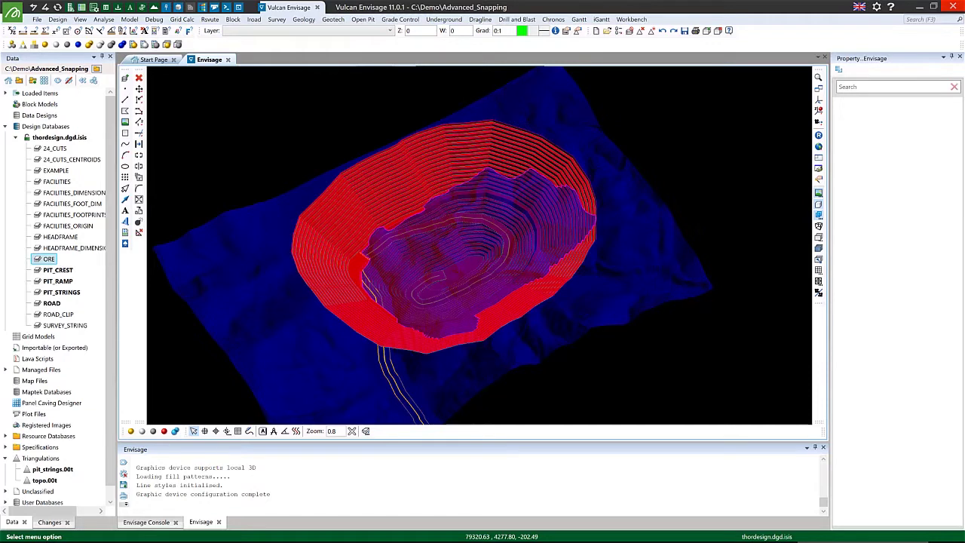
# Slice the pit at level 20 and start a new polygon string on layer SNAP
pyautogui.click(820, 239)
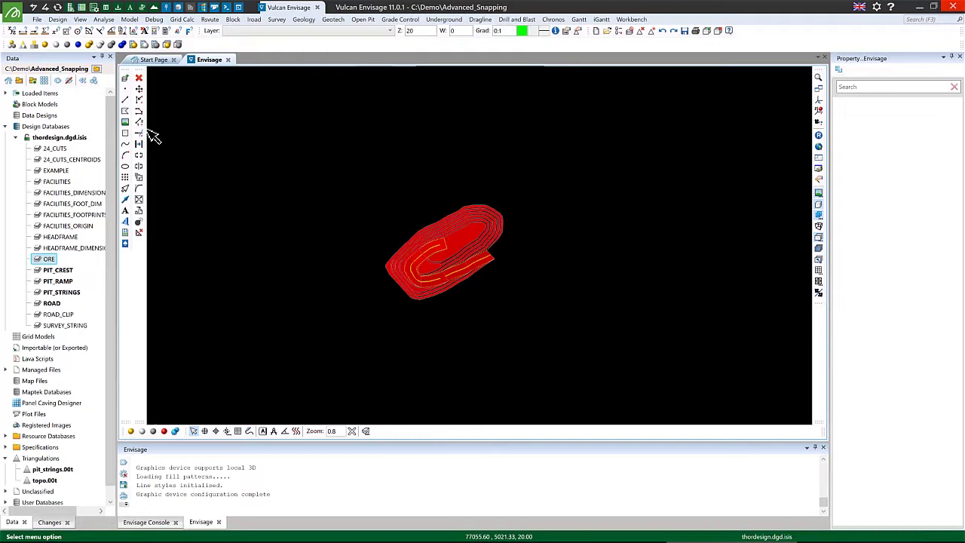
pyautogui.click(125, 120)
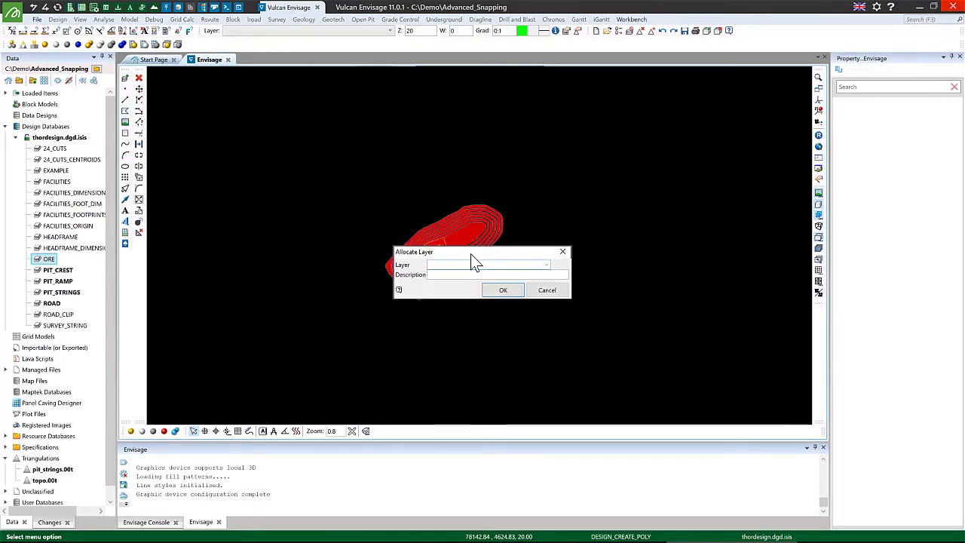
pyautogui.write('SNAP')
pyautogui.press('Return')
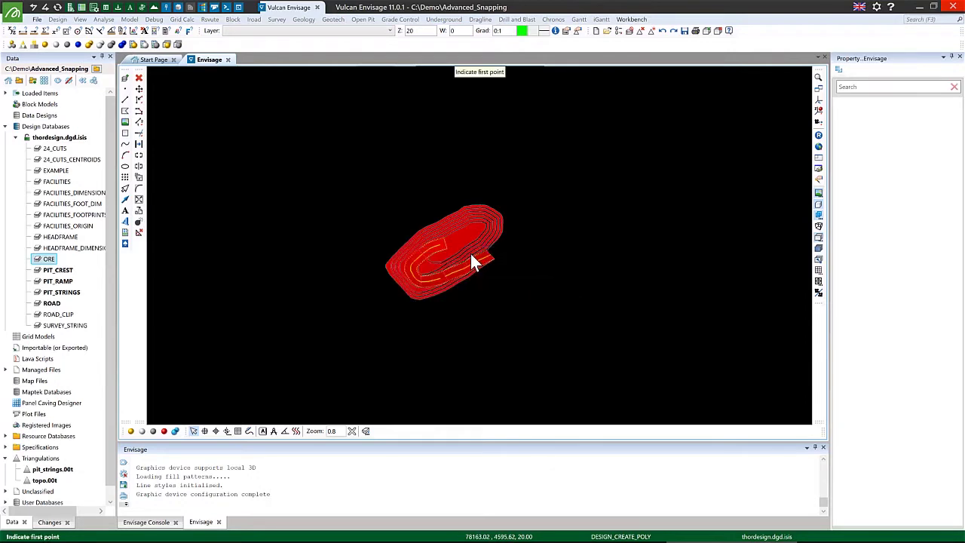
# Copy a traced section of the existing bench string into the SNAP string and finish it
pyautogui.click(297, 432)
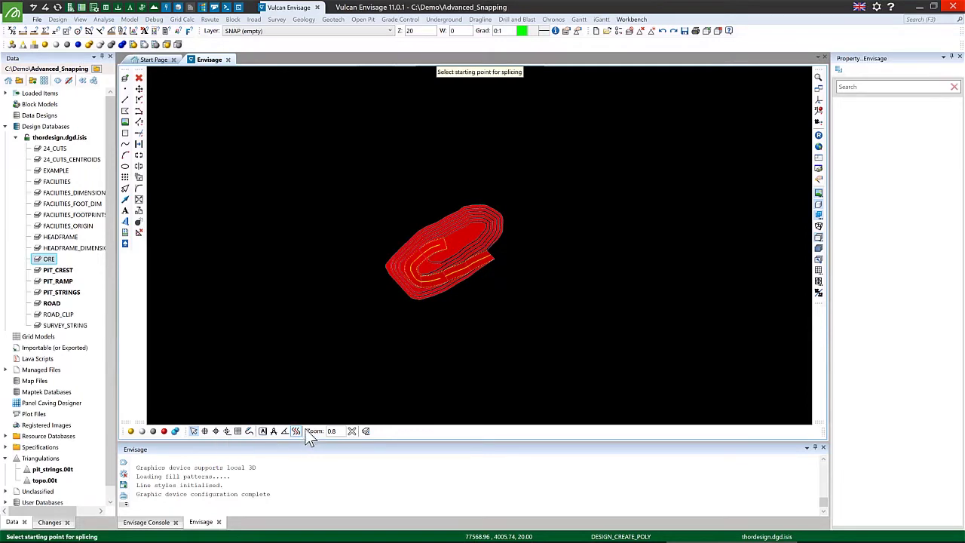
pyautogui.click(447, 240)
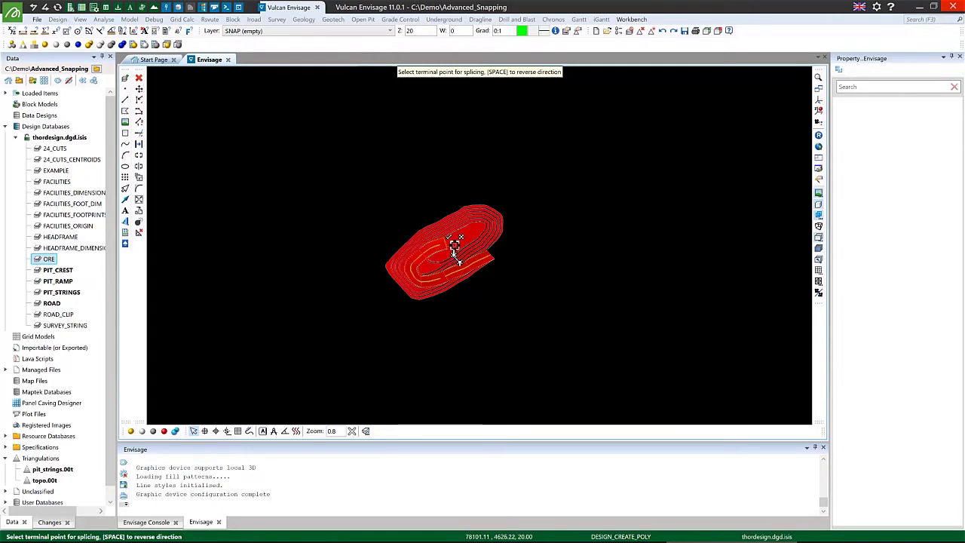
pyautogui.click(455, 247)
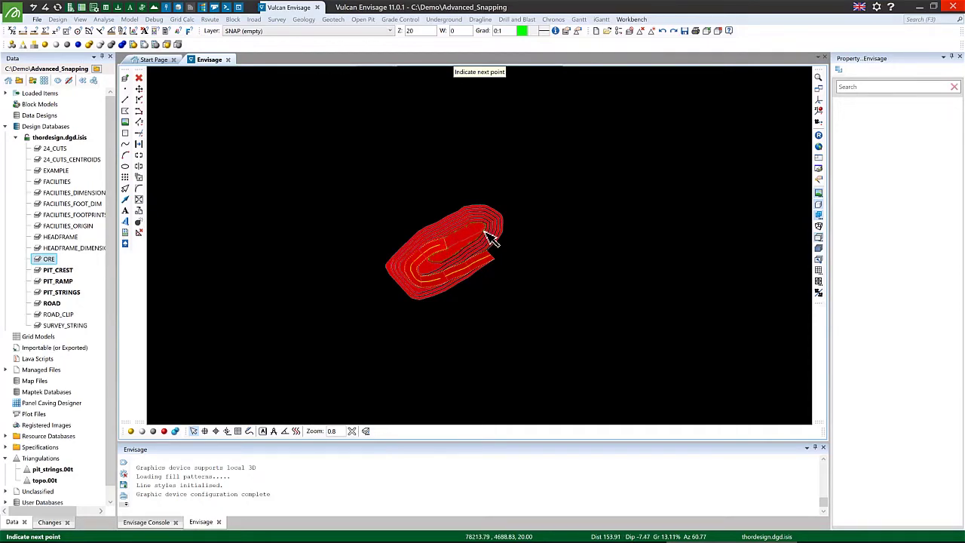
pyautogui.scroll(5, 475, 237)
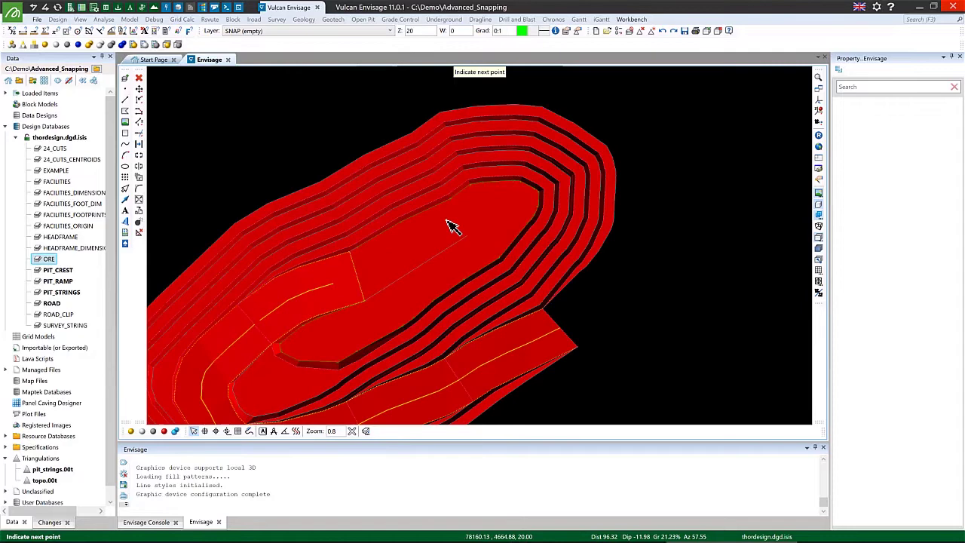
pyautogui.rightClick(485, 226)
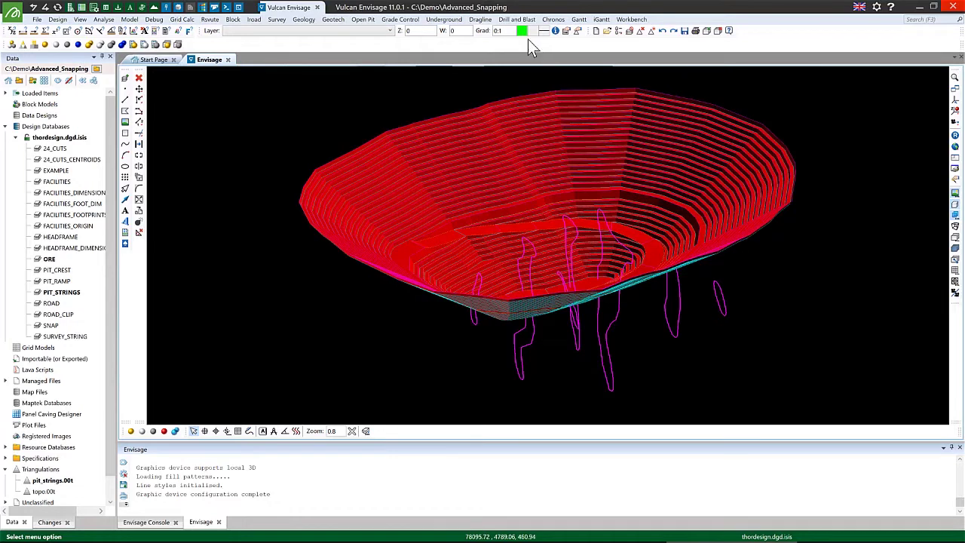
# Set the drawing gradient to -1:11.5 and view the whole pit in plan from above
pyautogui.click(498, 30)
pyautogui.write('-1')
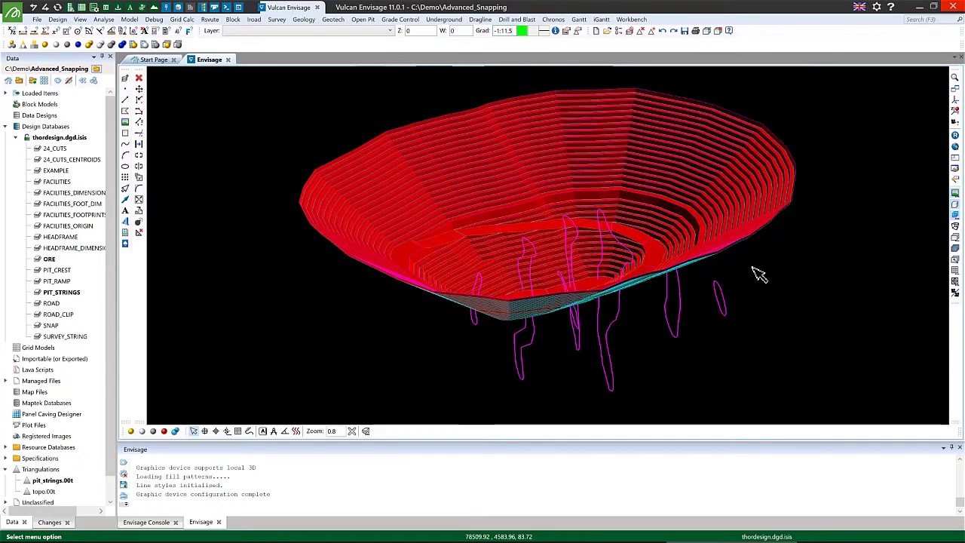
pyautogui.click(956, 138)
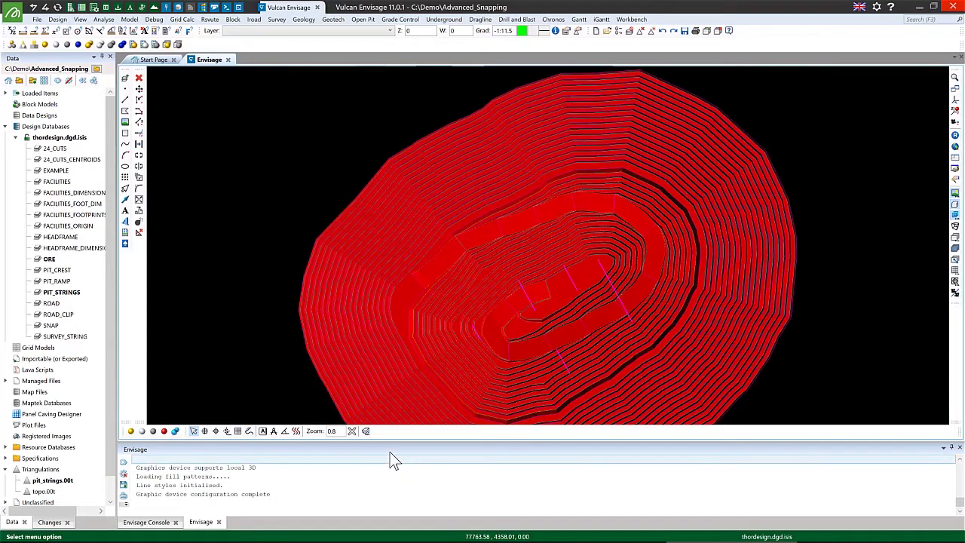
# Enable object snap and start a new line on layer RAMP
pyautogui.click(204, 431)
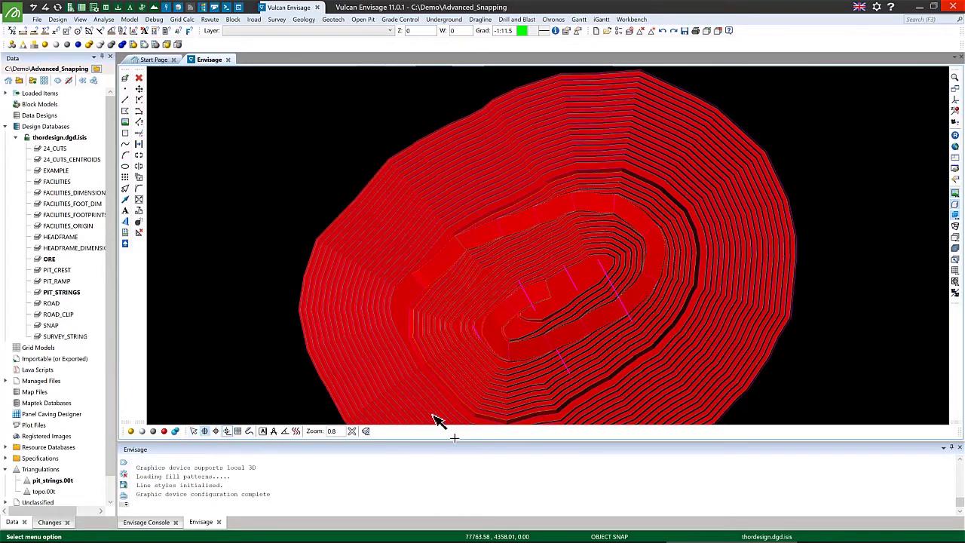
pyautogui.click(125, 100)
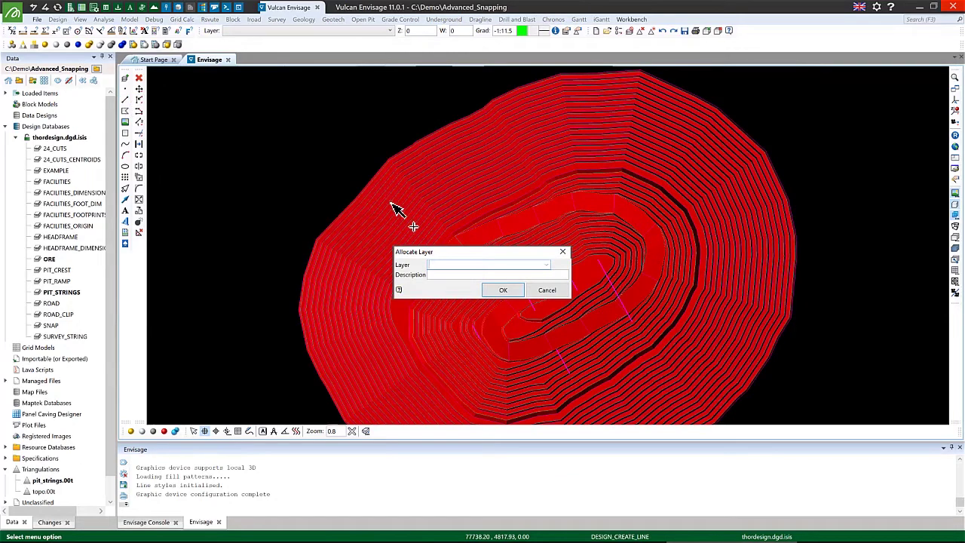
pyautogui.write('RAMP')
pyautogui.press('Return')
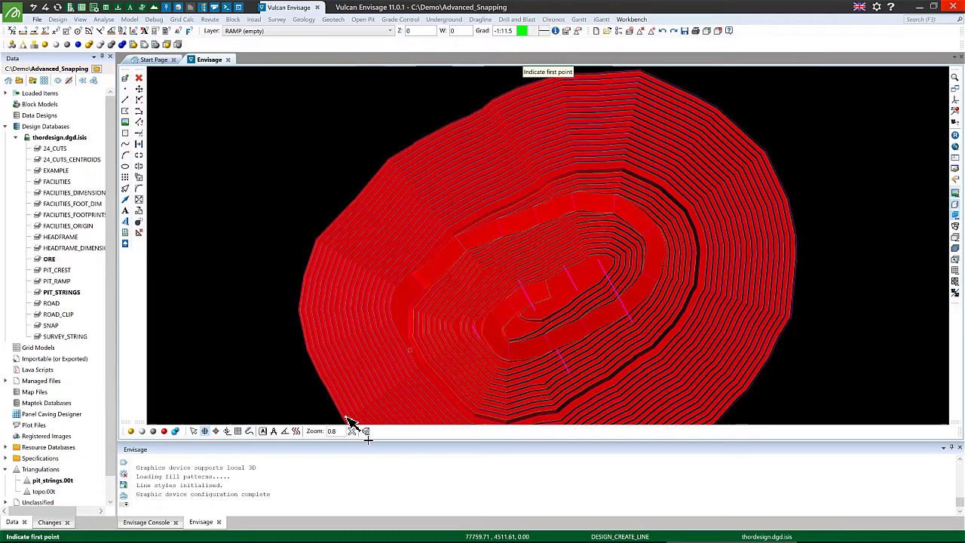
# Digitise the graded ramp from the pit, save it, and rotate toward the facilities
pyautogui.click(608, 257)
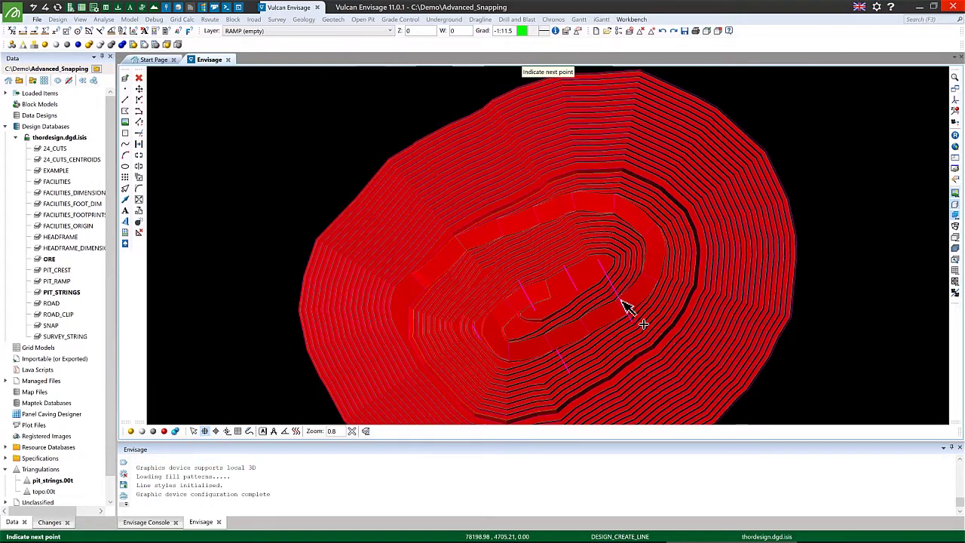
pyautogui.click(195, 432)
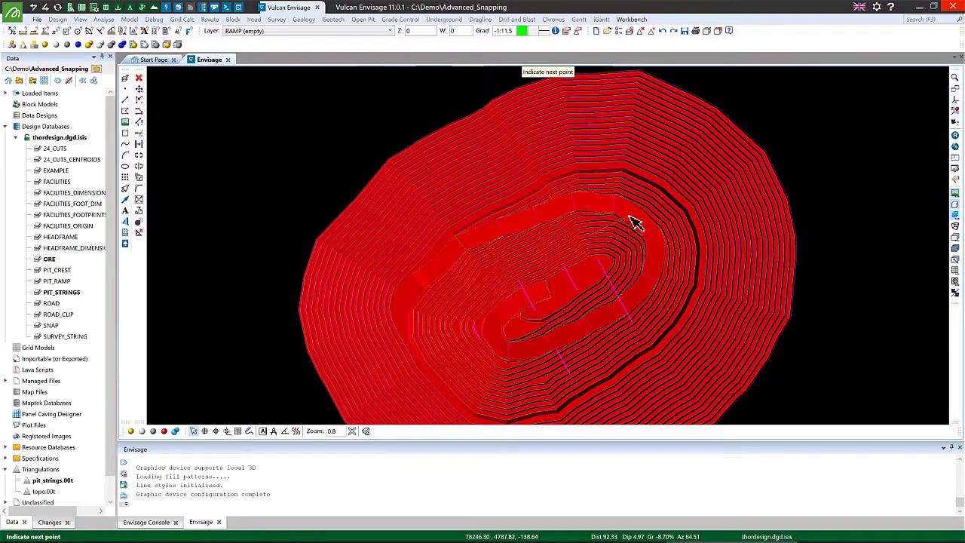
pyautogui.rightClick(595, 193)
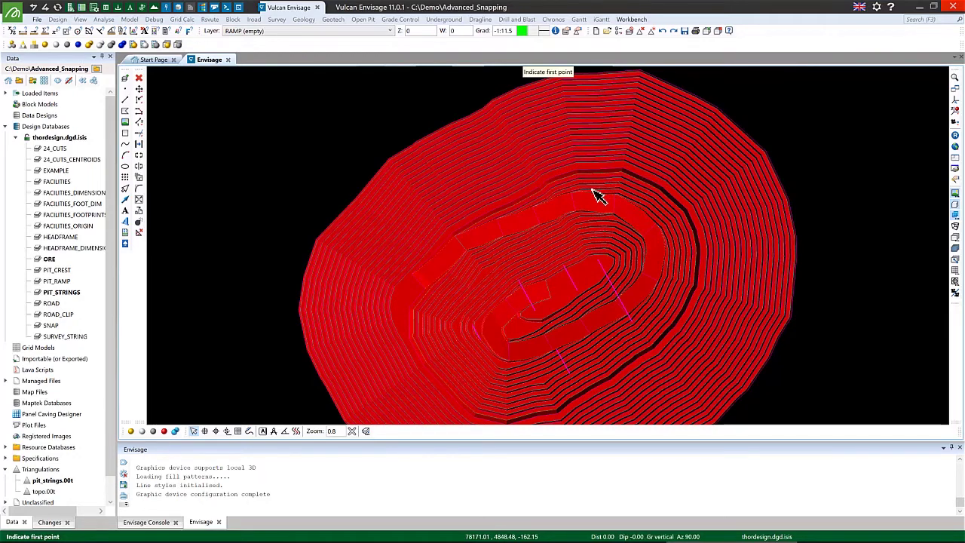
pyautogui.rightClick(595, 195)
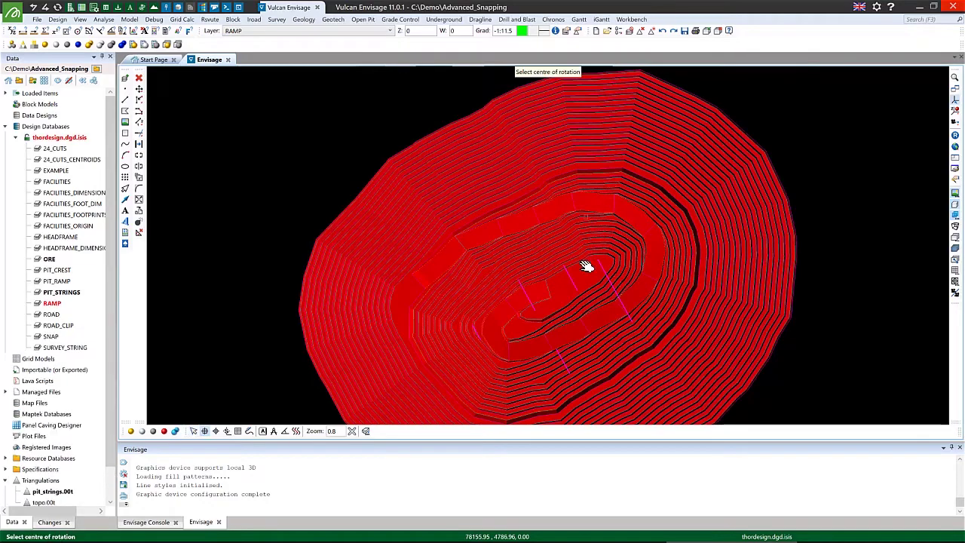
pyautogui.moveTo(566, 333); pyautogui.dragTo(719, 221)
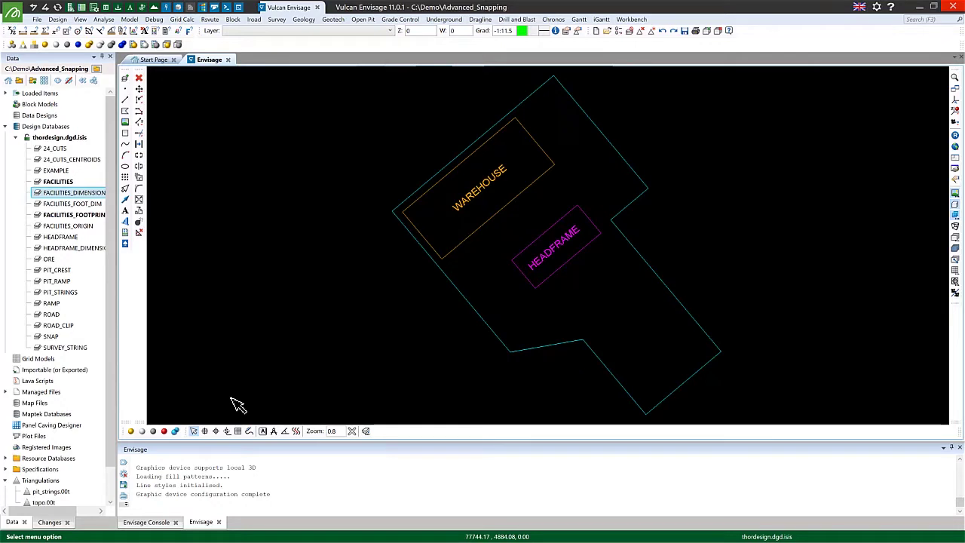
# Set smart snapping to Parallel only, disabling Mid point and Intersection
pyautogui.click(228, 431)
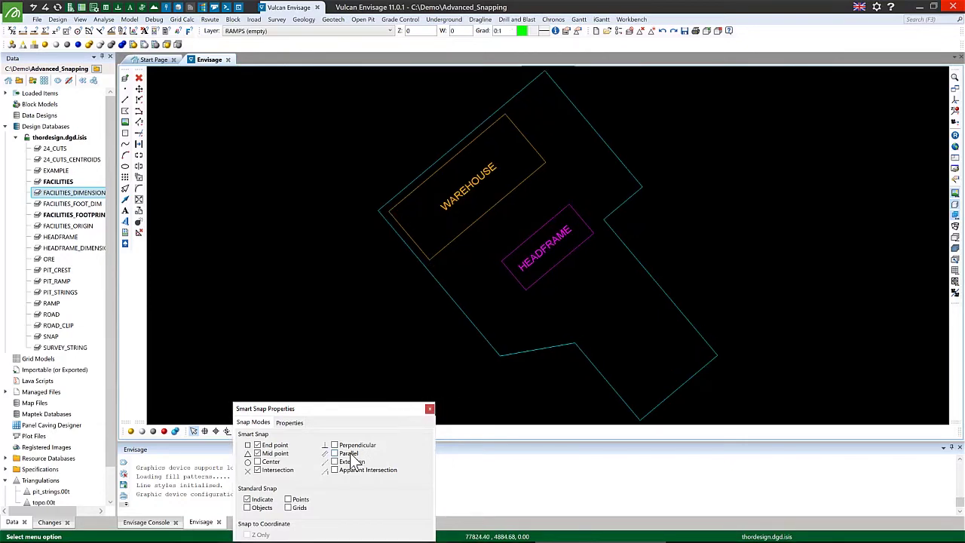
pyautogui.click(335, 453)
pyautogui.click(274, 454)
pyautogui.click(280, 469)
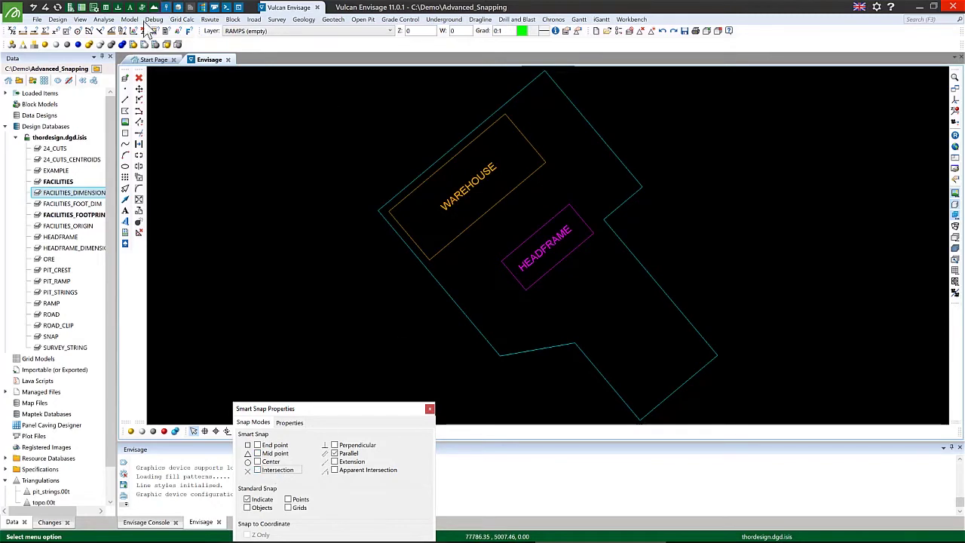
# Draw a RAMPS line left of the facilities parallel to their outline using smart snap
pyautogui.click(125, 99)
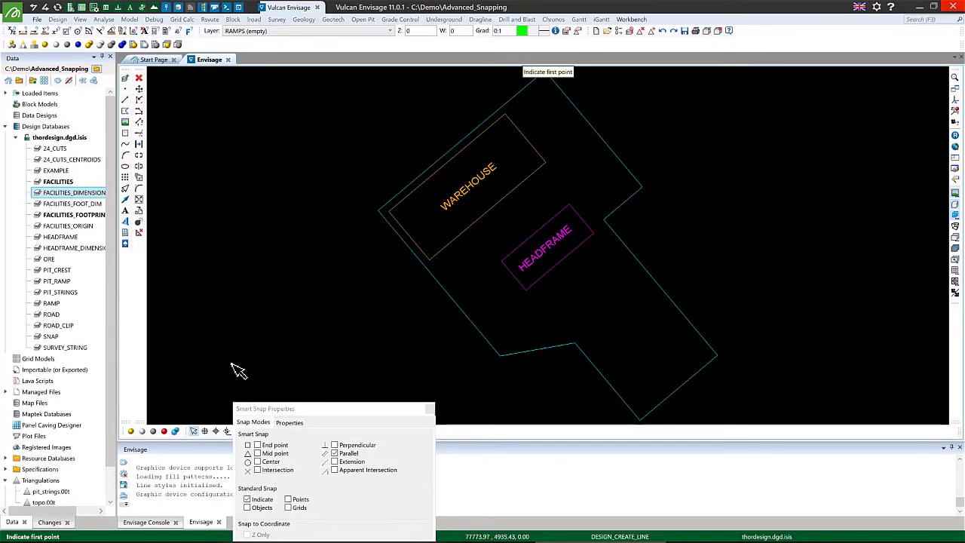
pyautogui.click(227, 431)
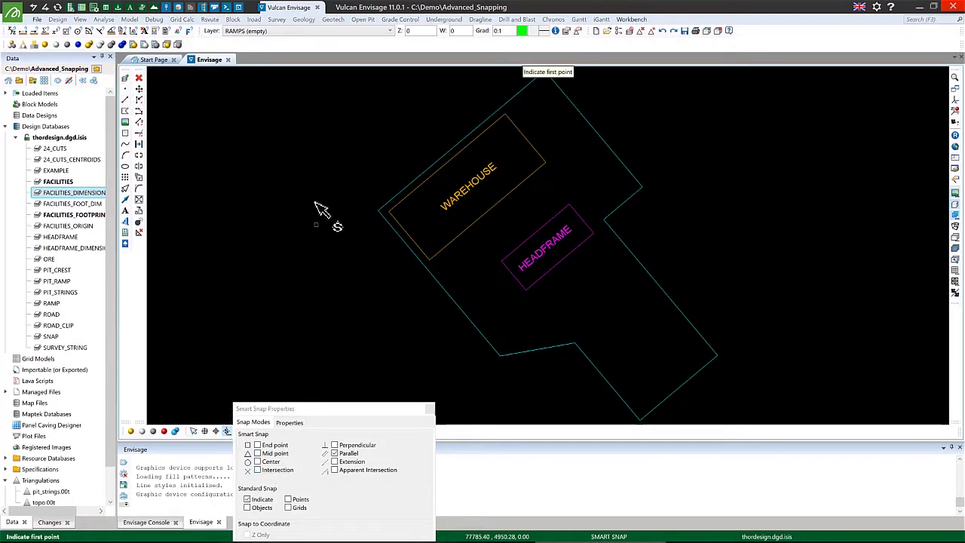
pyautogui.click(306, 251)
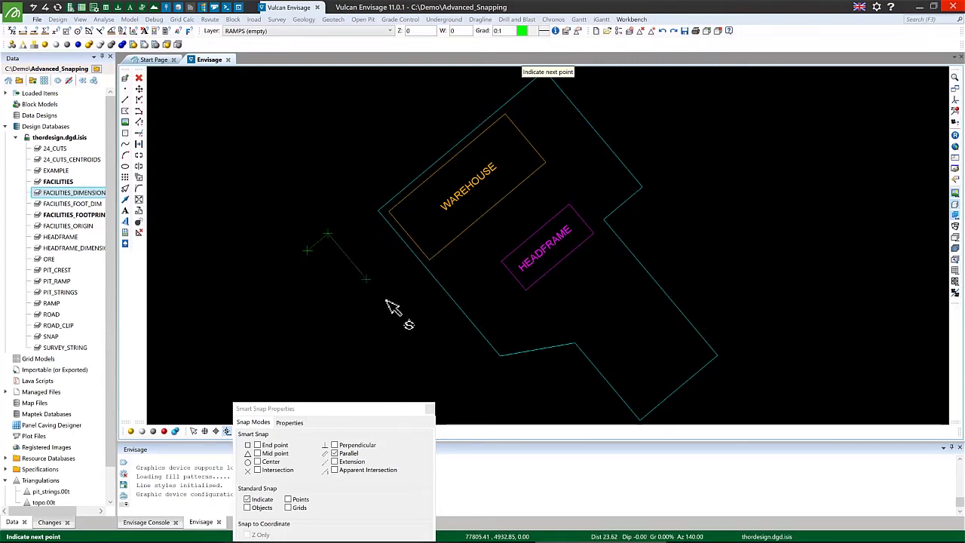
pyautogui.click(380, 273)
pyautogui.rightClick(375, 233)
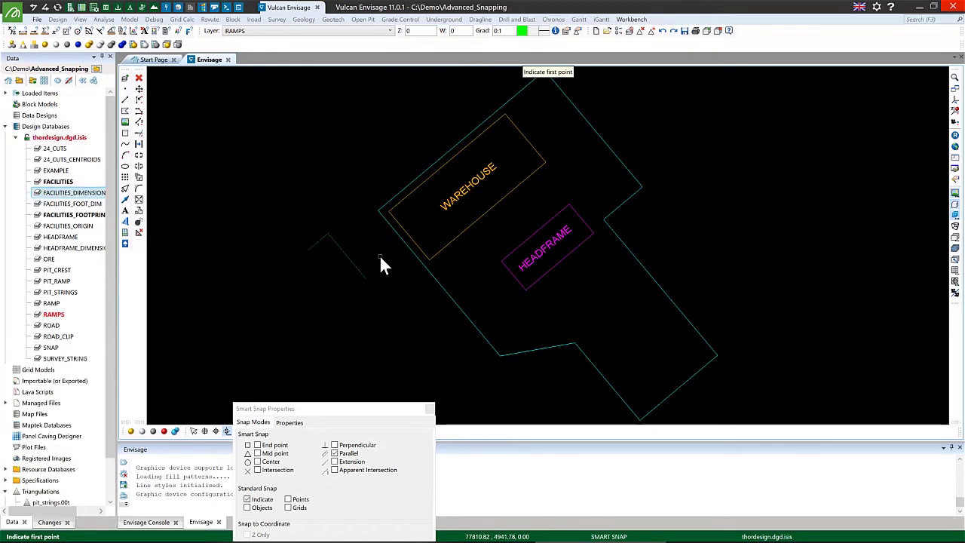
# Switch smart snap from Parallel to Apparent Intersection and draw a four-vertex line right of the facilities
pyautogui.click(353, 455)
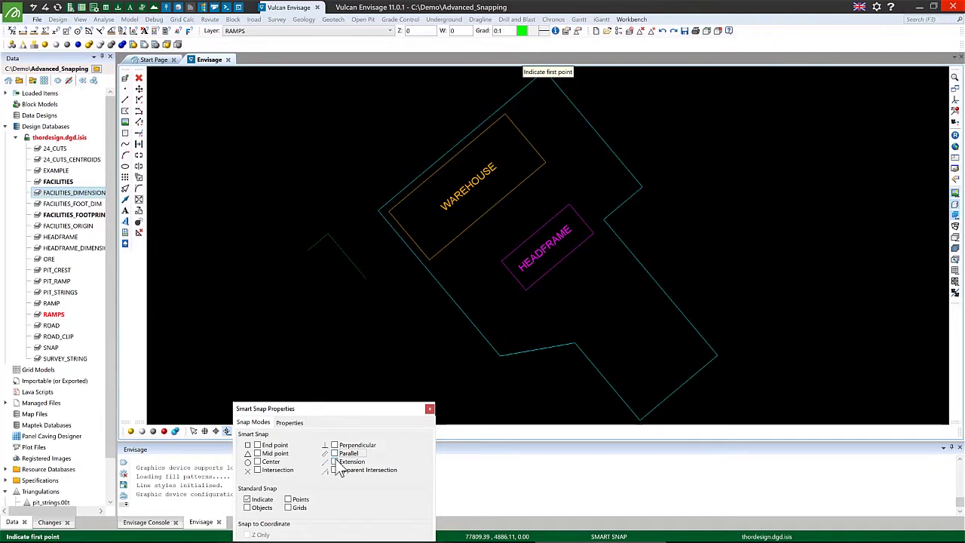
pyautogui.click(381, 469)
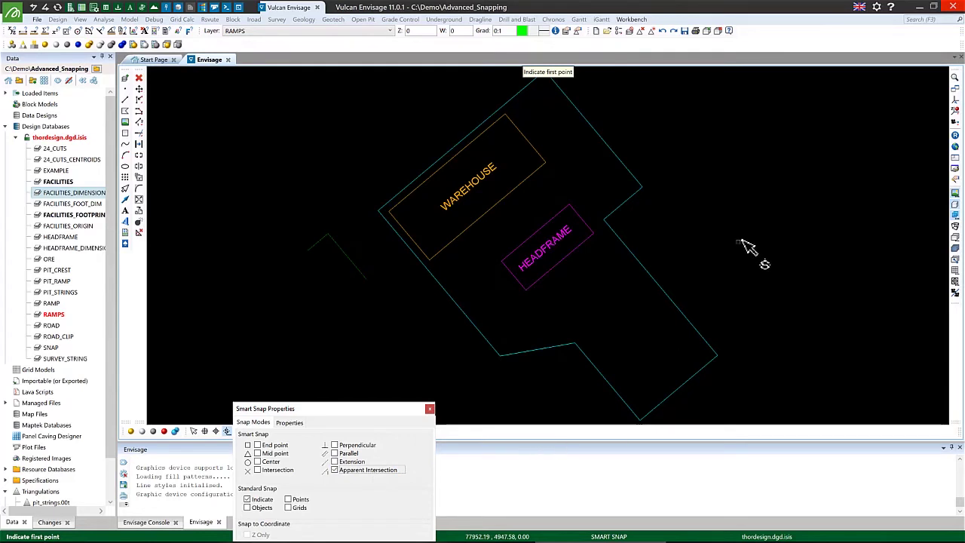
pyautogui.click(746, 103)
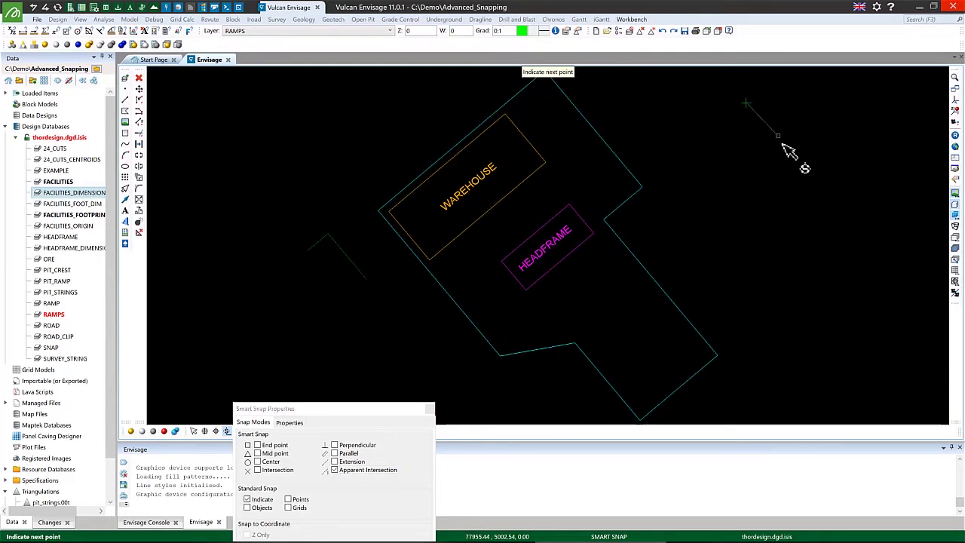
pyautogui.click(777, 167)
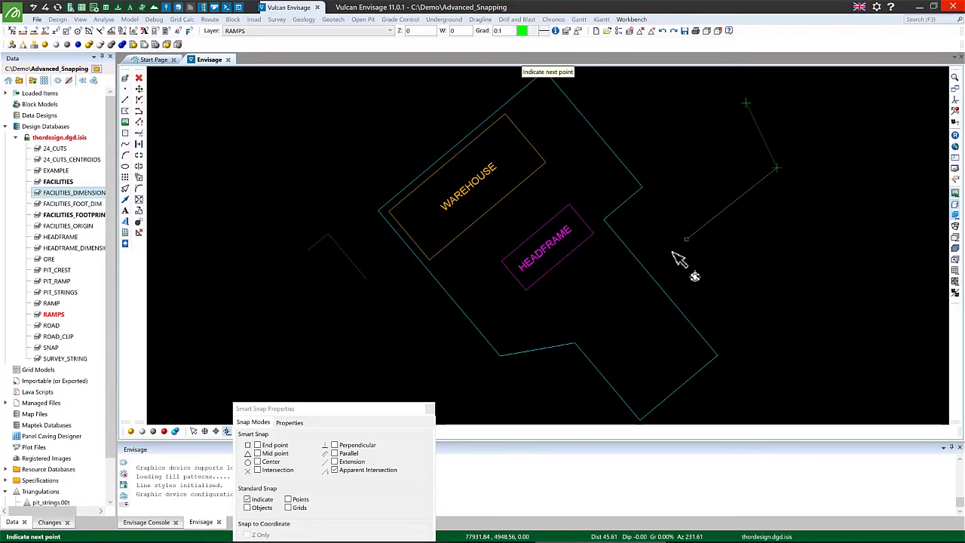
pyautogui.click(679, 259)
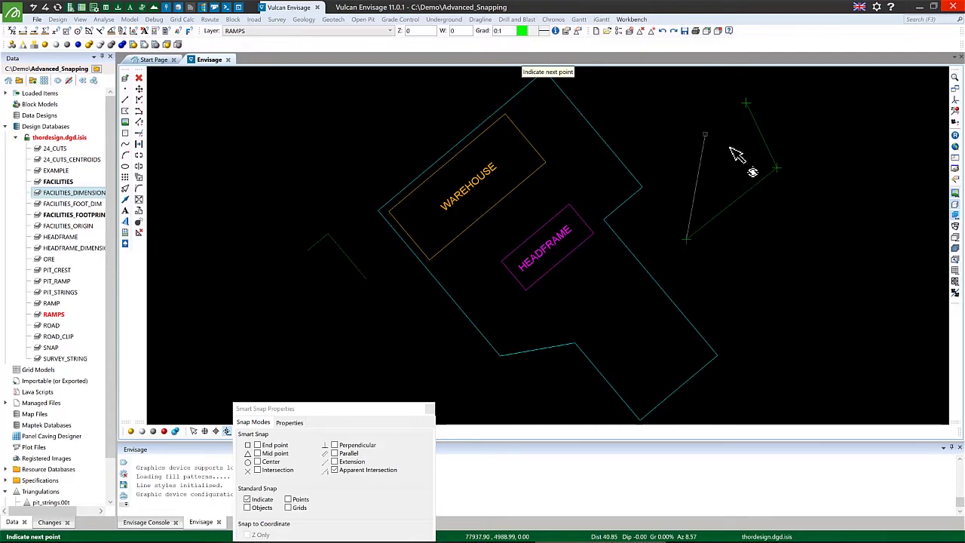
pyautogui.click(681, 169)
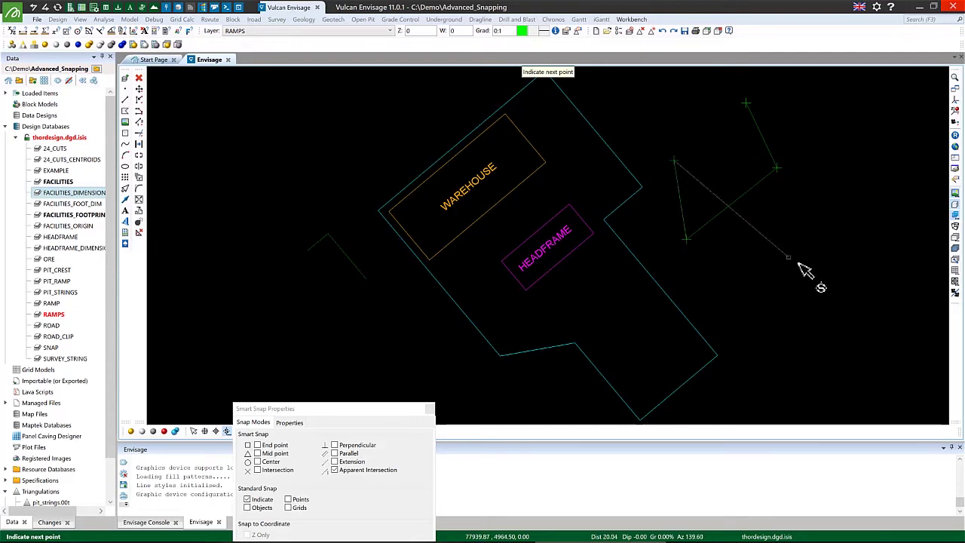
pyautogui.rightClick(799, 280)
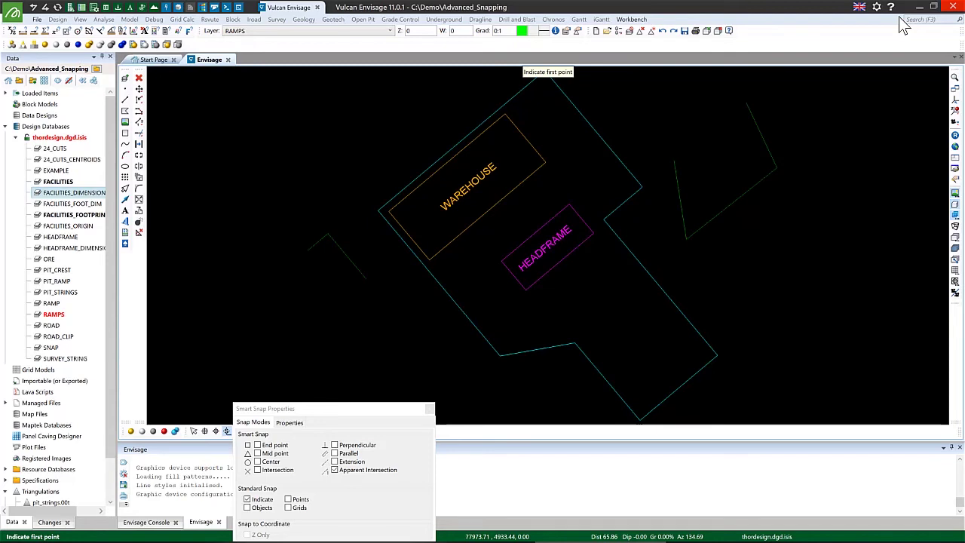